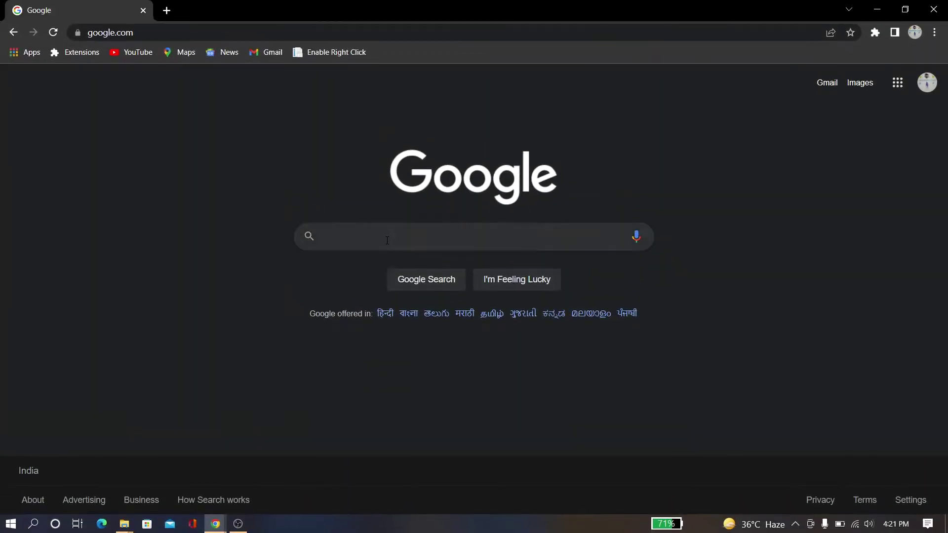
Search Google for 'ninite' from the 'ni' suggestion and open the Ninite homepage
left_click(387, 241)
type("ni")
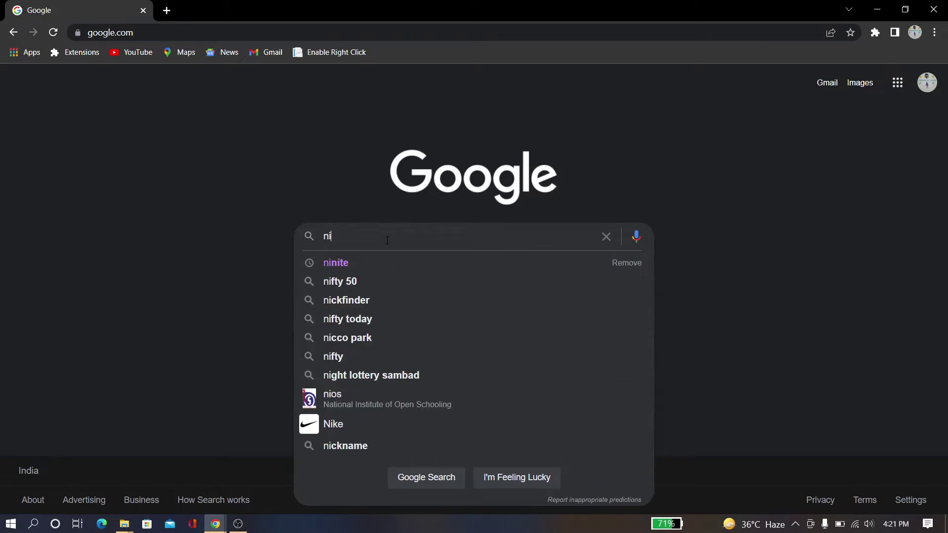
left_click(345, 267)
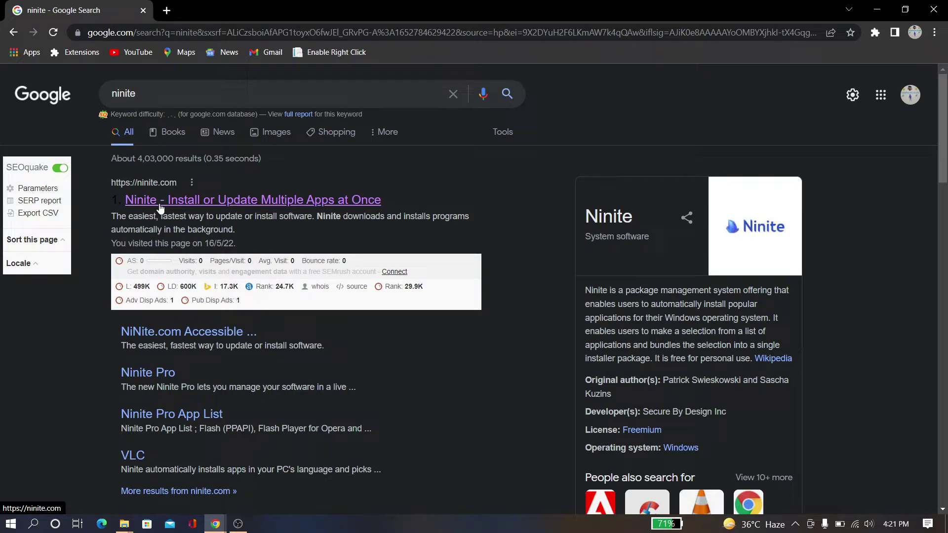
left_click(160, 207)
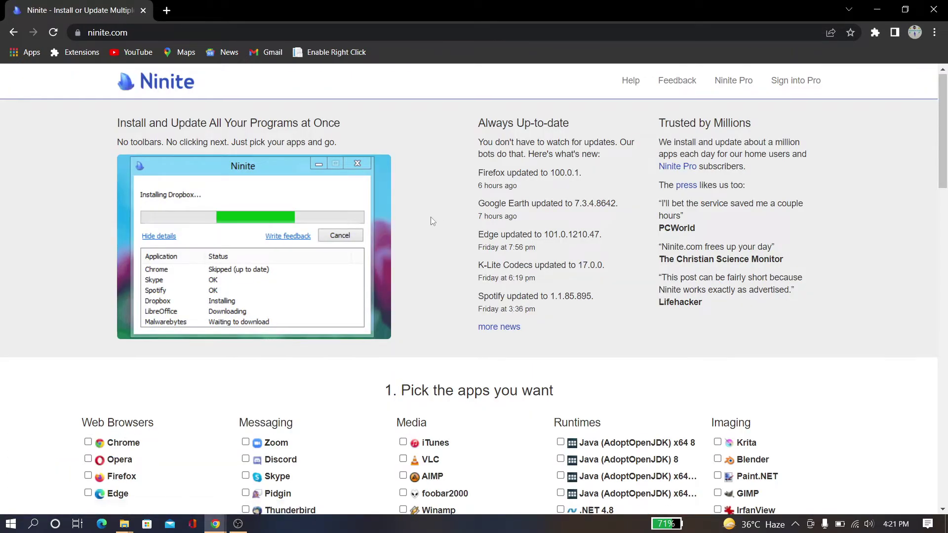
Tick Opera, VLC and Spotify in Ninite's 'Pick the apps you want' list
scroll(431, 221, "down", 5)
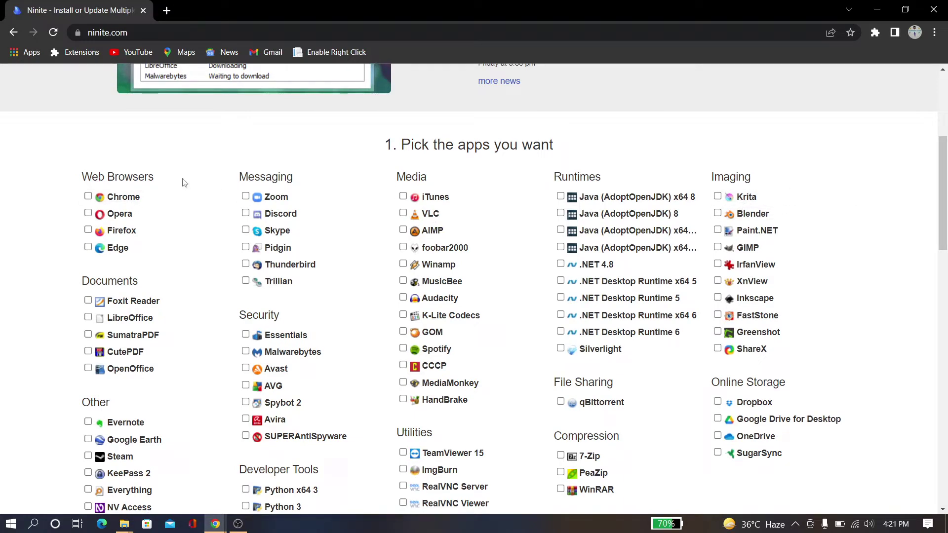
scroll(198, 173, "down", 2)
scroll(138, 150, "up", 1)
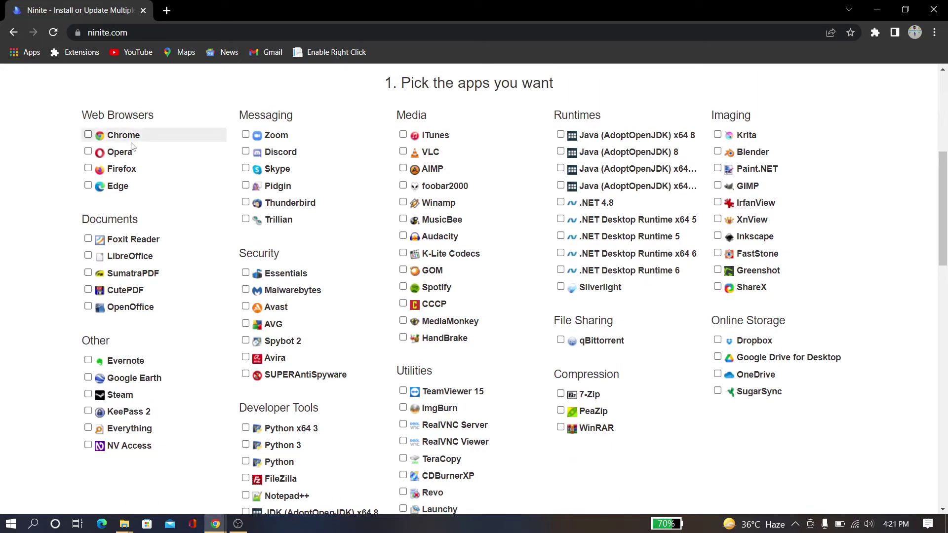
scroll(336, 222, "down", 1)
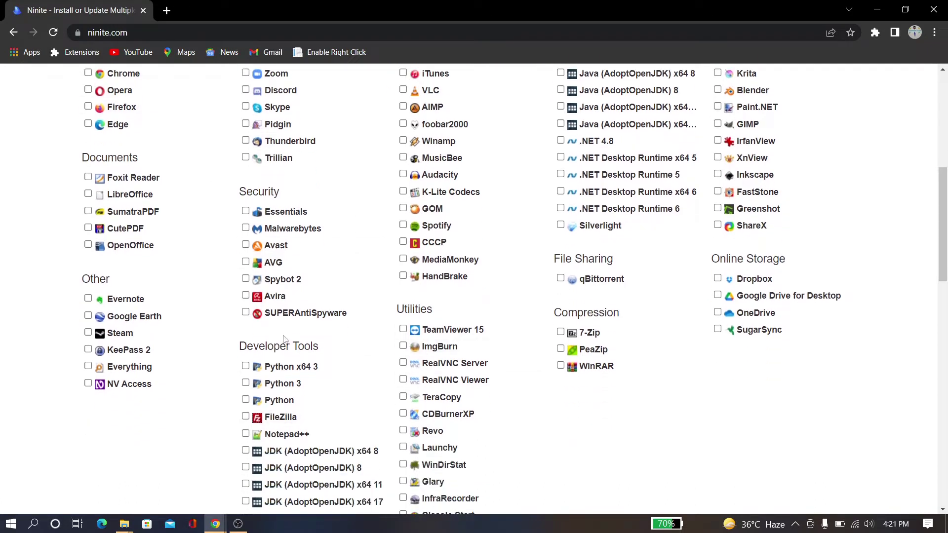
scroll(284, 339, "down", 1)
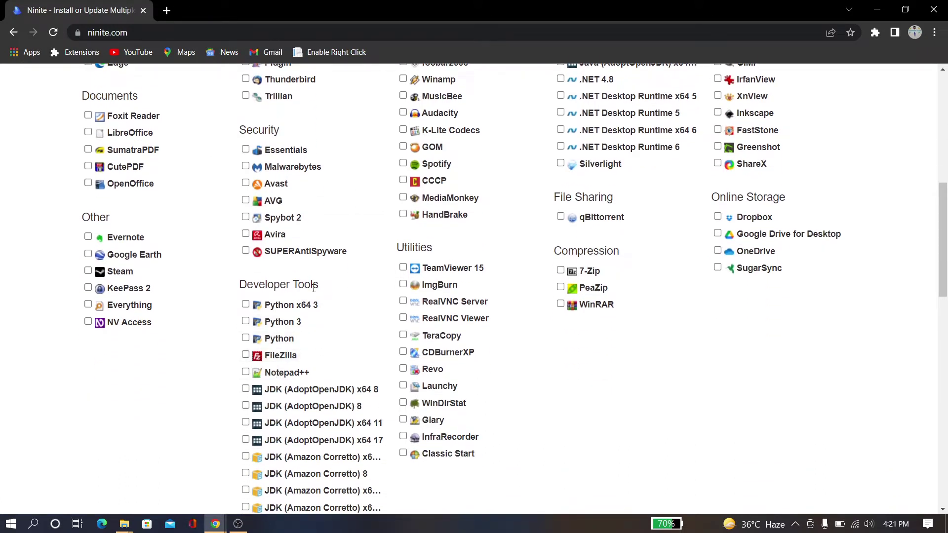
scroll(320, 266, "up", 1)
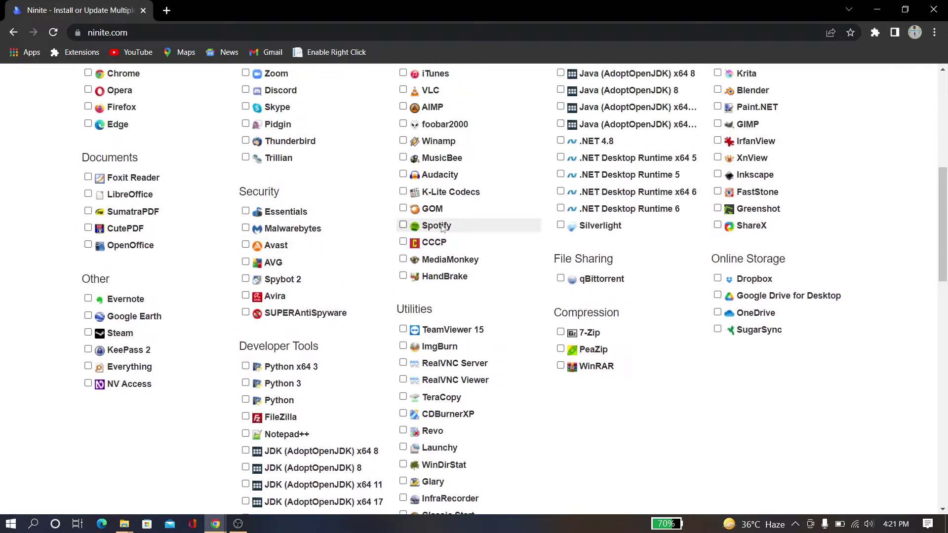
left_click(456, 231)
scroll(482, 242, "up", 2)
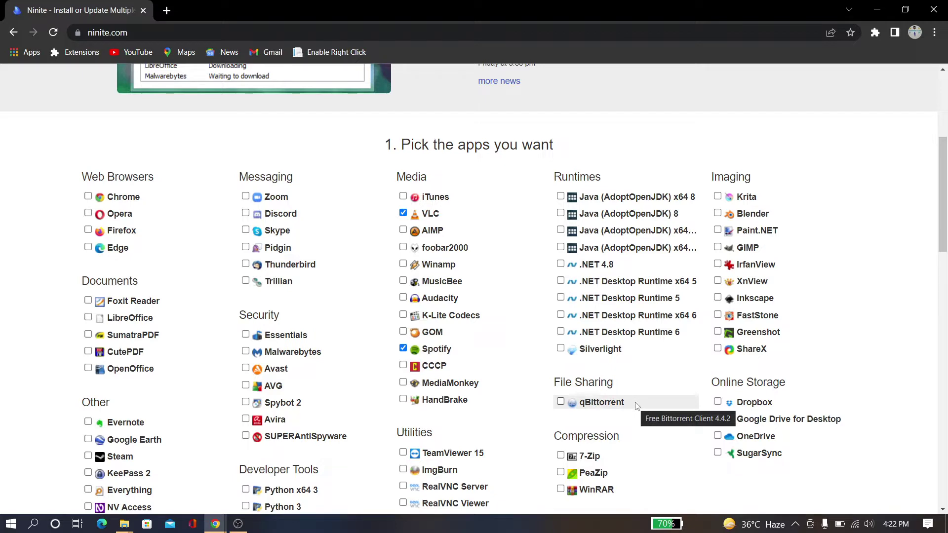
scroll(252, 395, "down", 2)
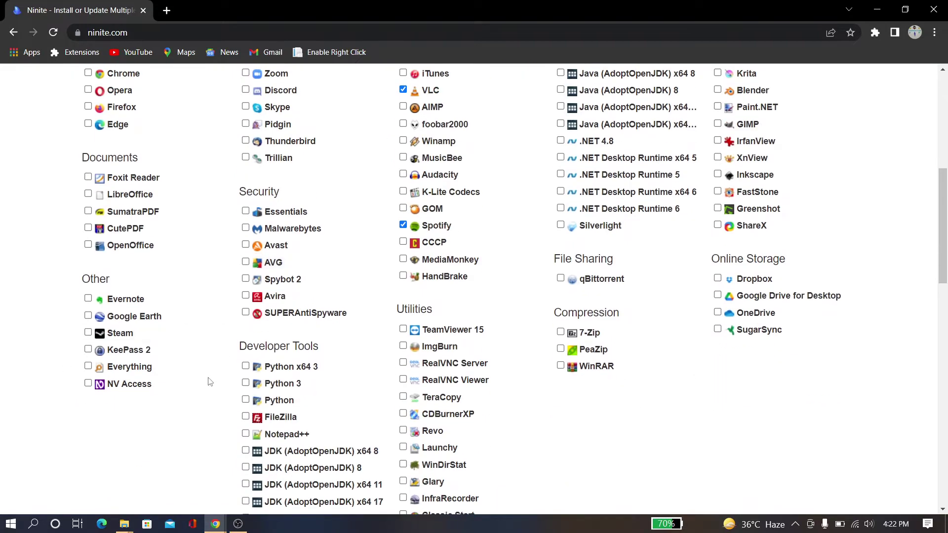
scroll(165, 366, "up", 2)
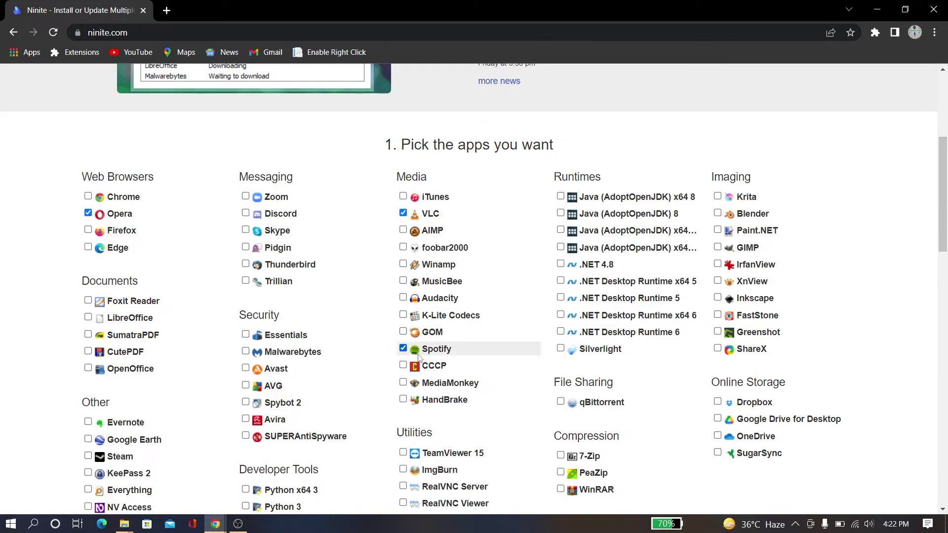
scroll(420, 345, "down", 6)
Download the custom Ninite installer .exe for Opera, Spotify and VLC
scroll(420, 359, "down", 2)
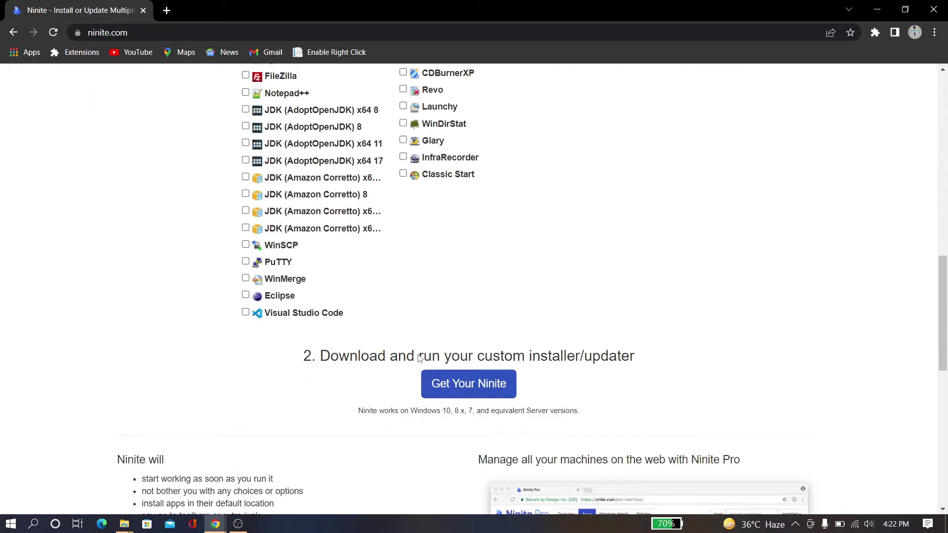
scroll(447, 380, "up", 4)
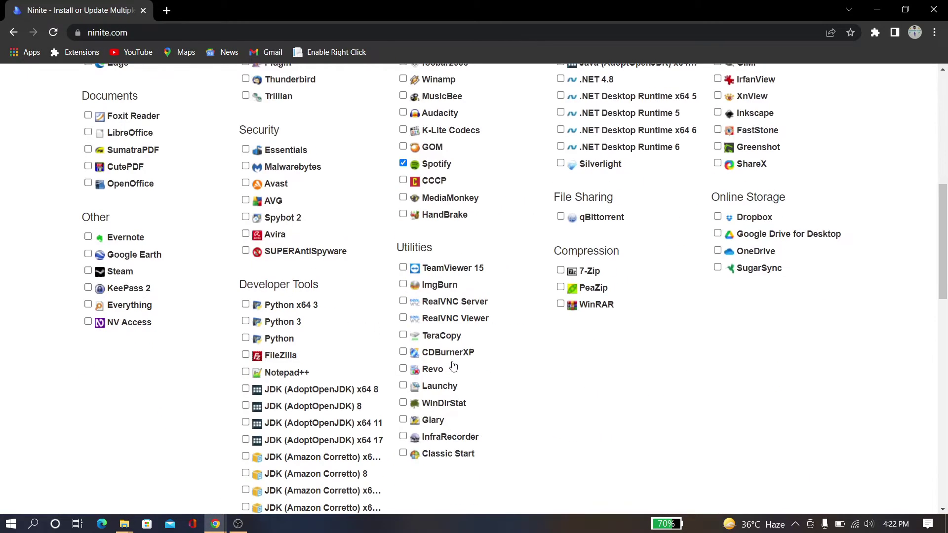
scroll(451, 368, "down", 4)
left_click_drag(321, 389, 438, 384)
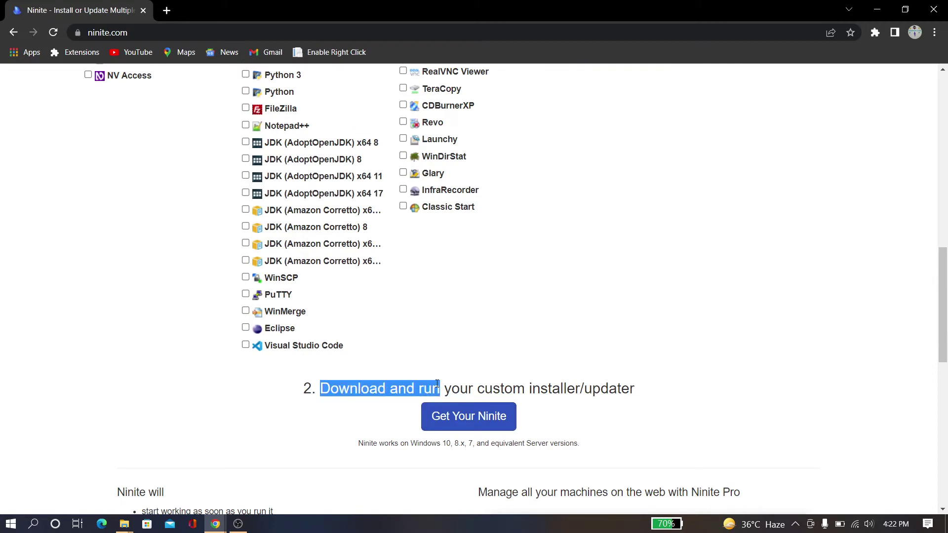
left_click(558, 384)
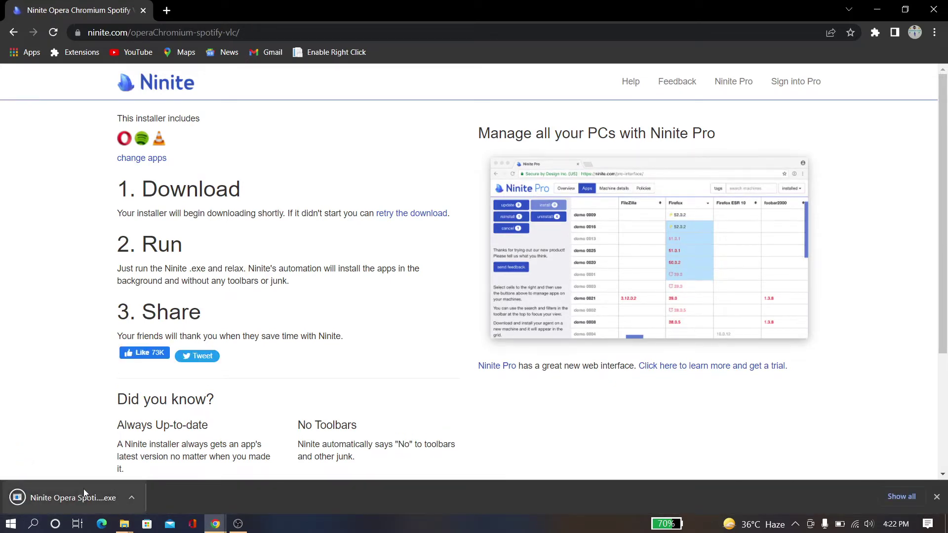
left_click(127, 526)
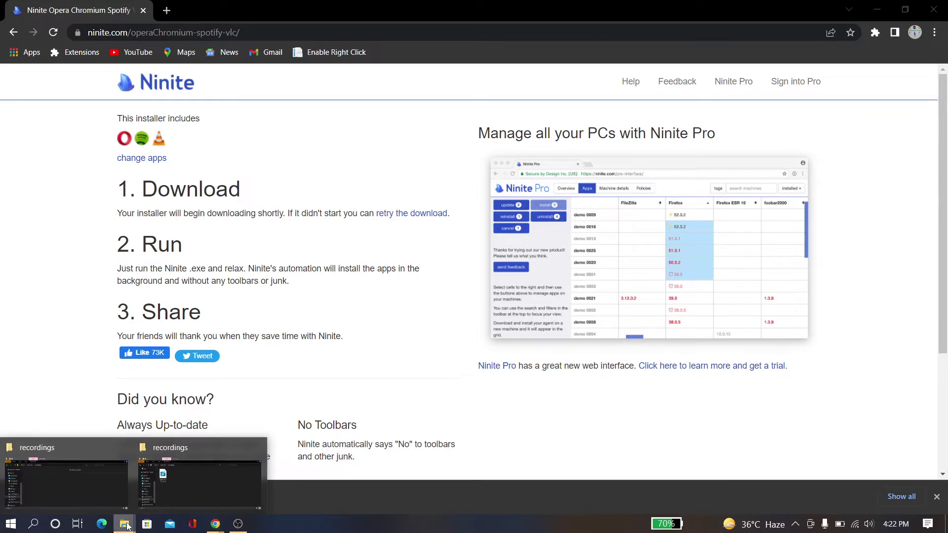
Run the Ninite Opera Spotify VLC Installer from File Explorer's Downloads folder
left_click(101, 483)
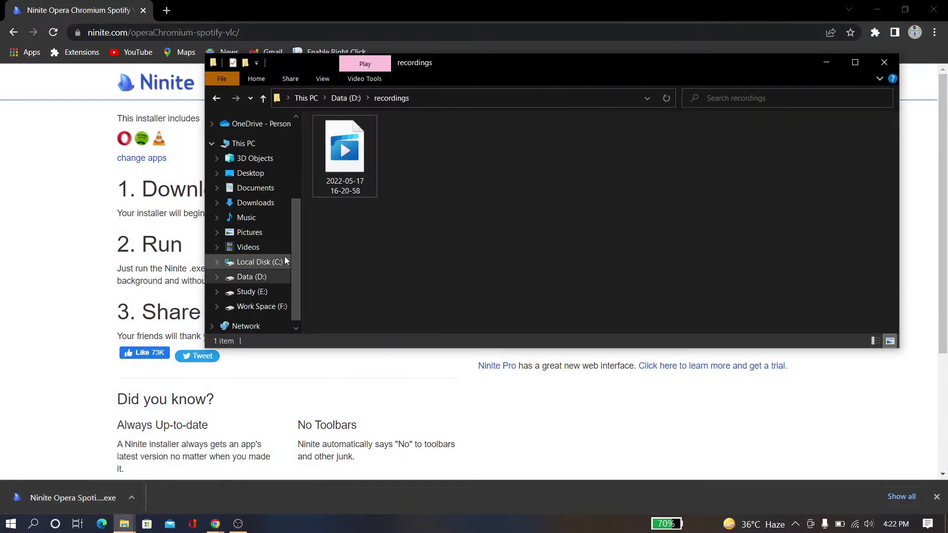
left_click(274, 192)
left_click(271, 204)
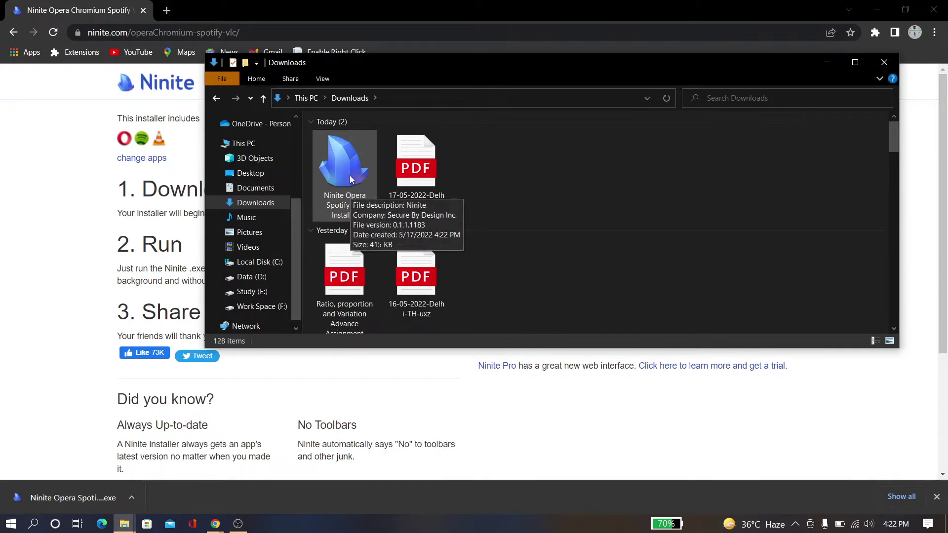
double_click(349, 176)
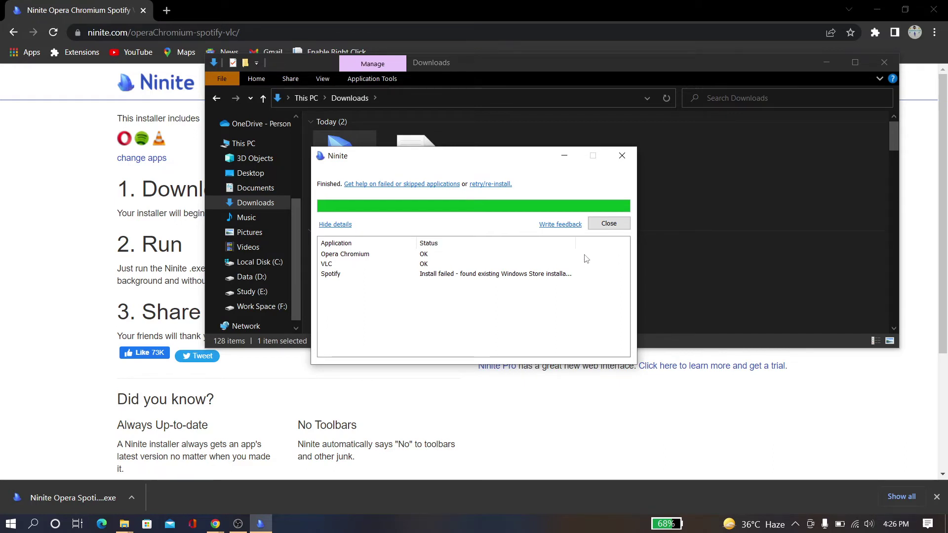
Close the Ninite installer once it reports Finished
left_click(608, 224)
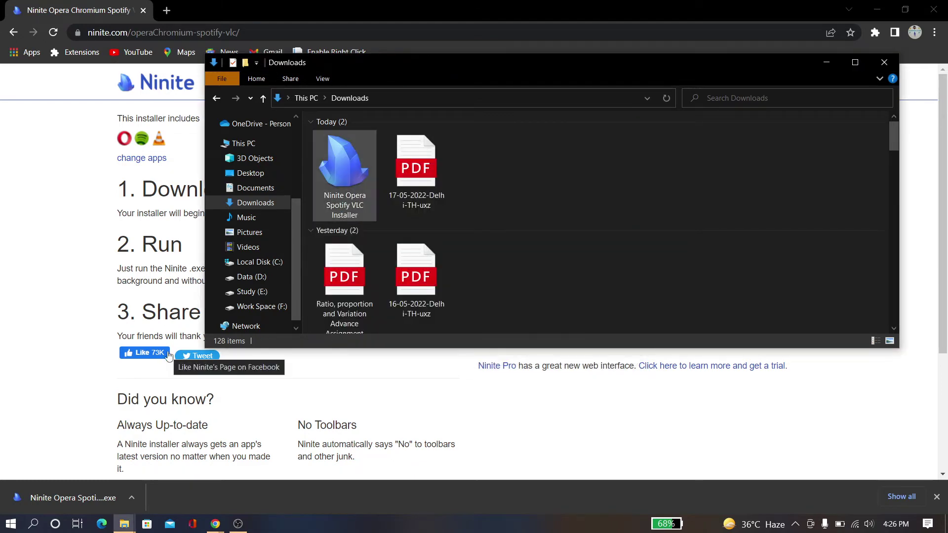
scroll(732, 292, "down", 1)
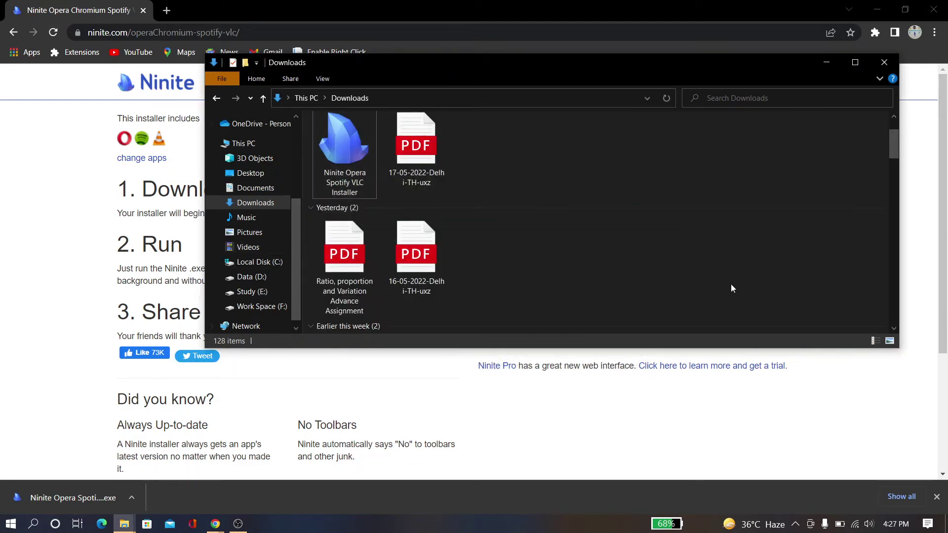
scroll(732, 288, "up", 1)
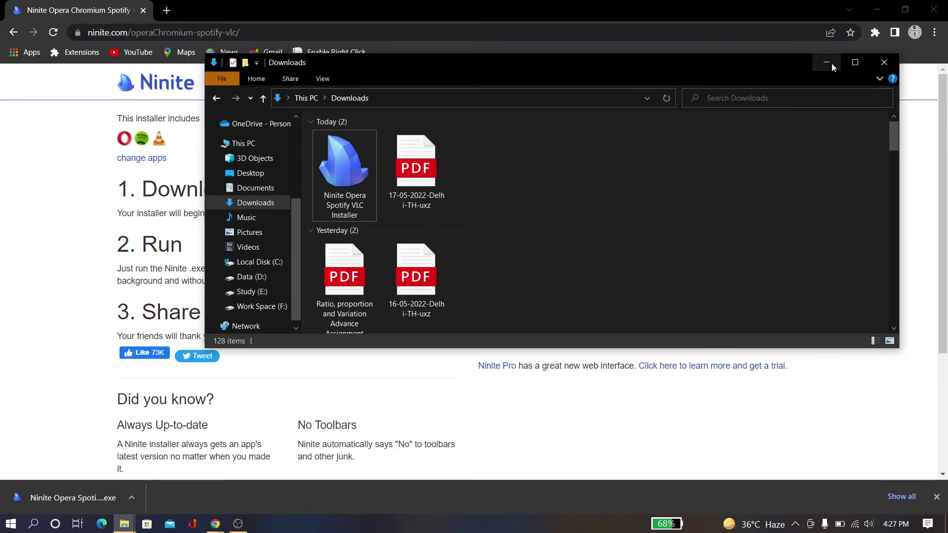
left_click(33, 524)
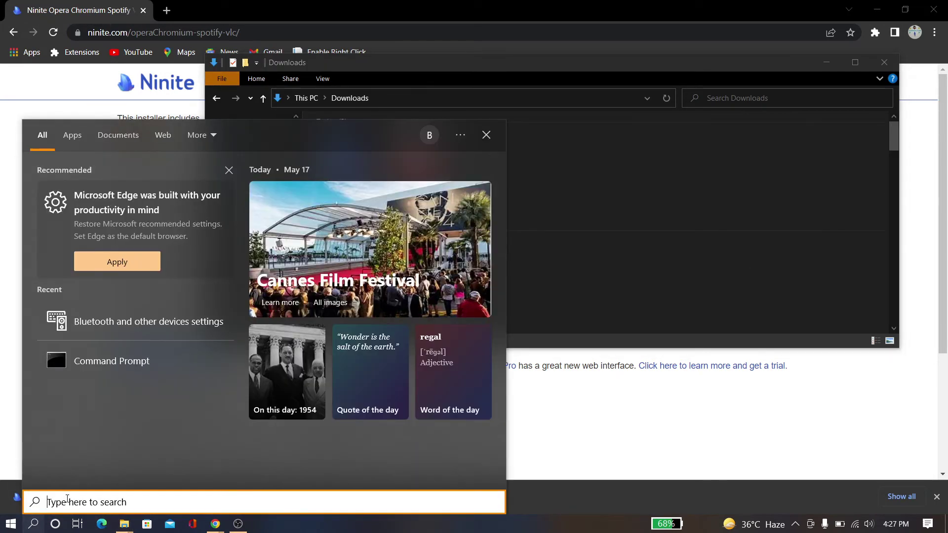
type("op")
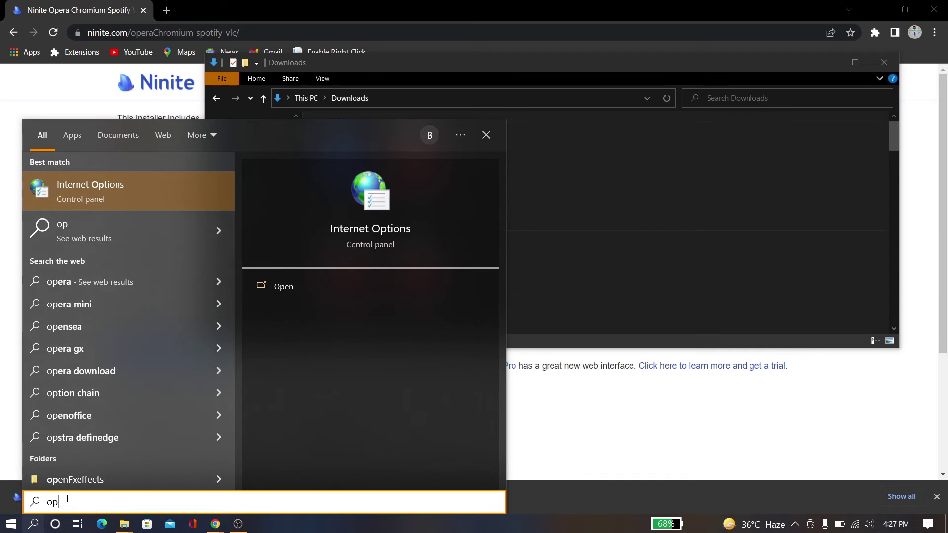
type("e")
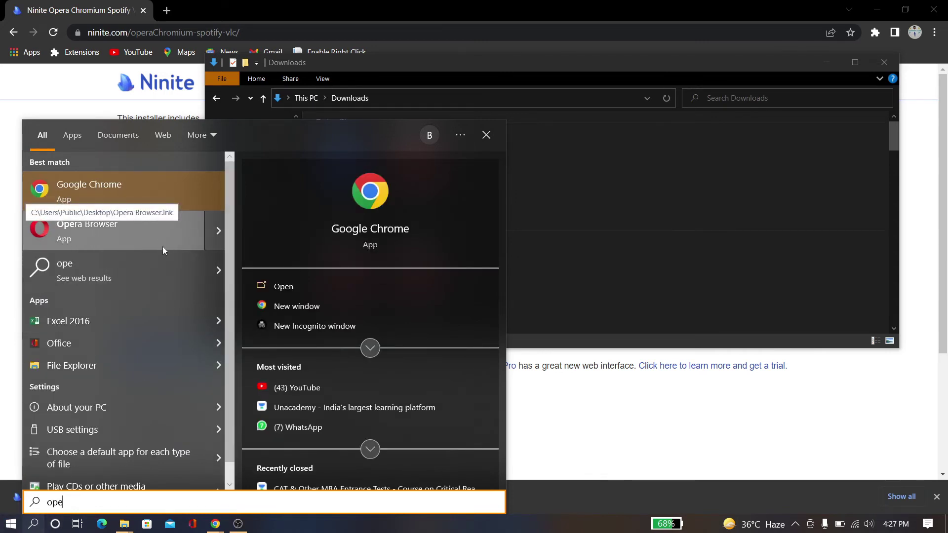
left_click_drag(63, 503, 22, 501)
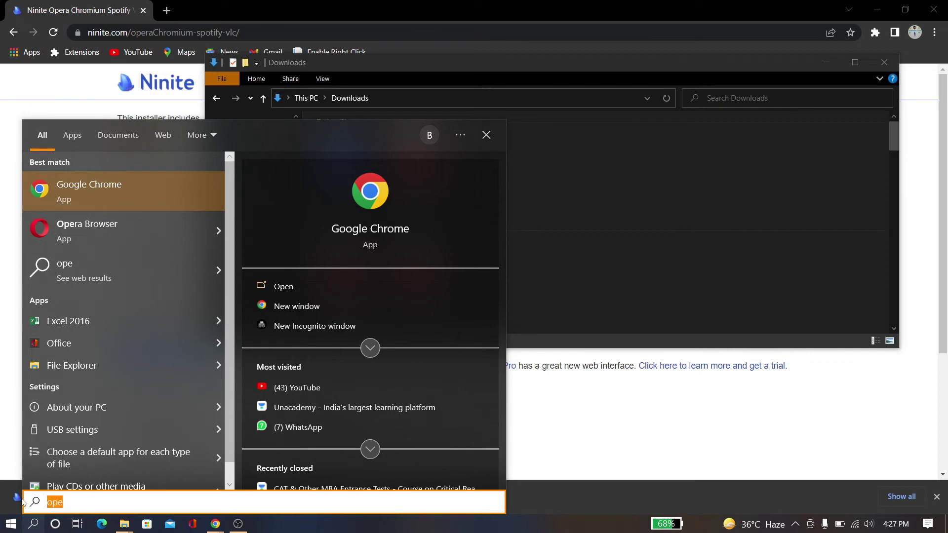
type("vlc")
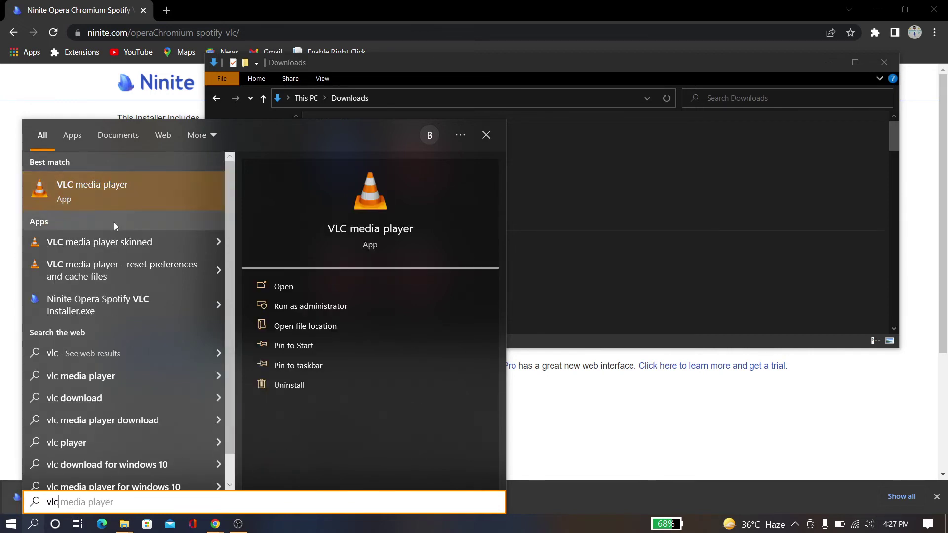
left_click(129, 200)
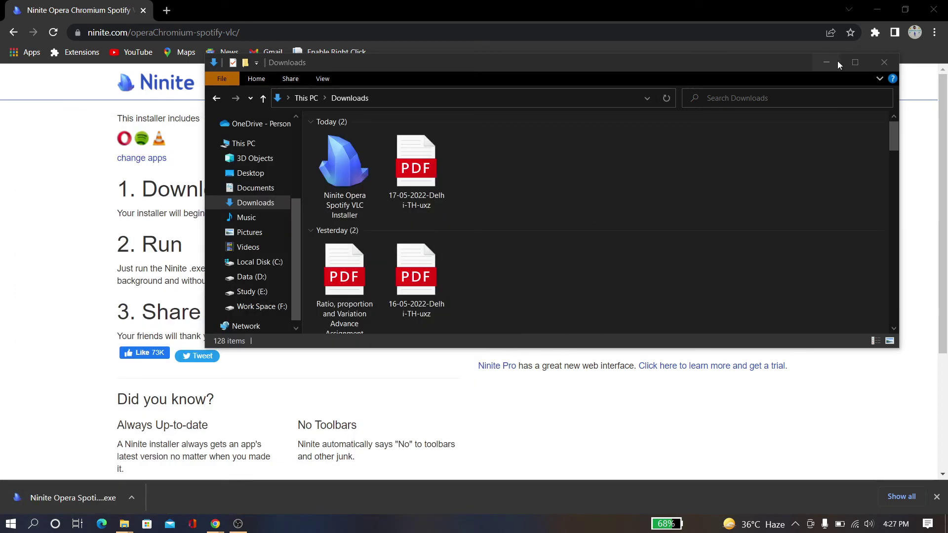
Minimize the Downloads window to reveal Ninite's Opera, Spotify and VLC download page
left_click(834, 64)
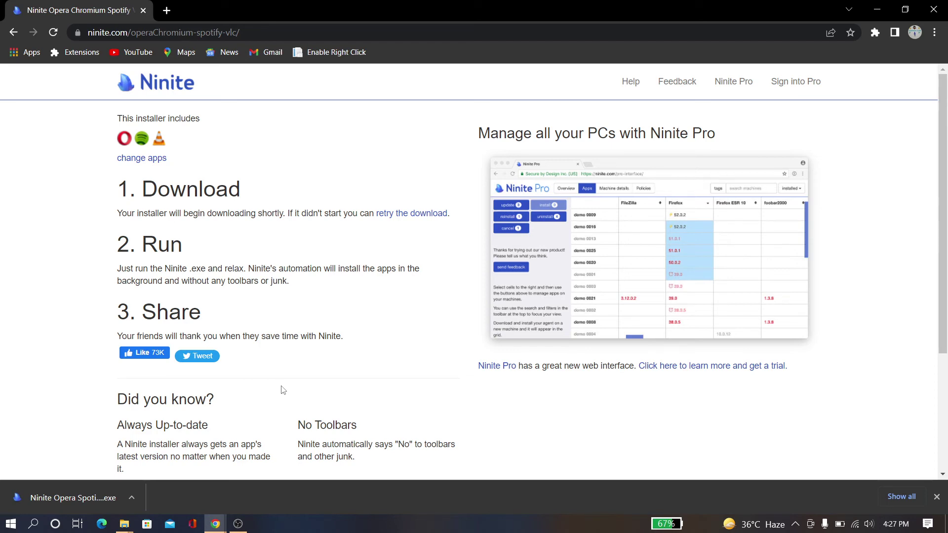
scroll(283, 390, "down", 3)
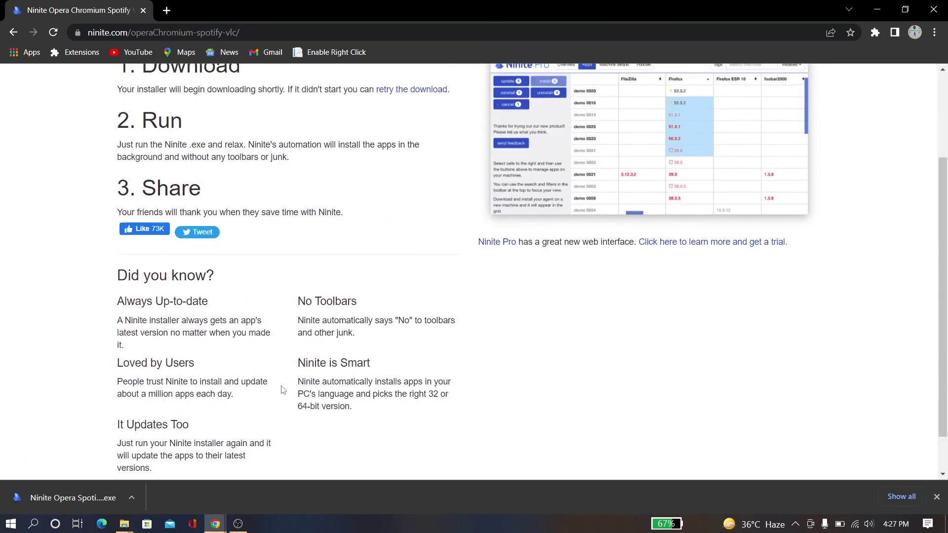
scroll(283, 390, "up", 2)
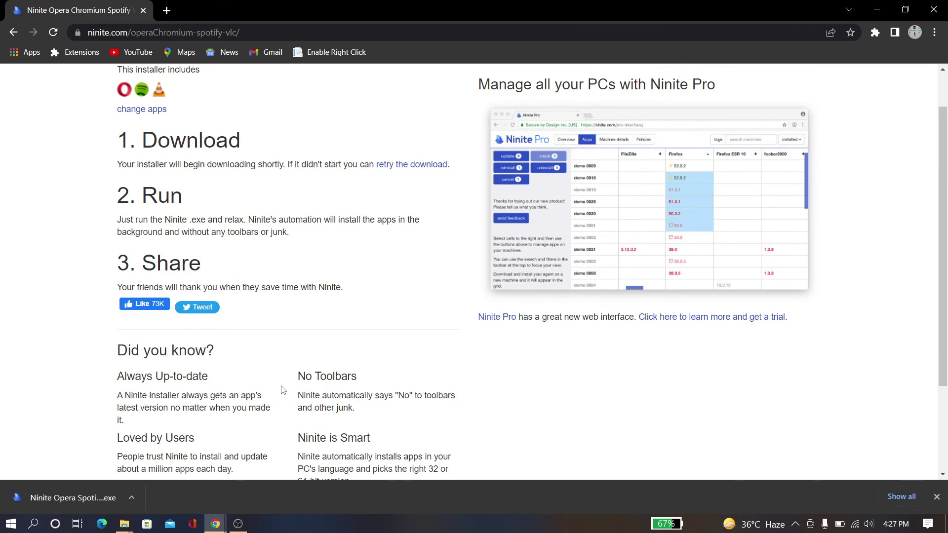